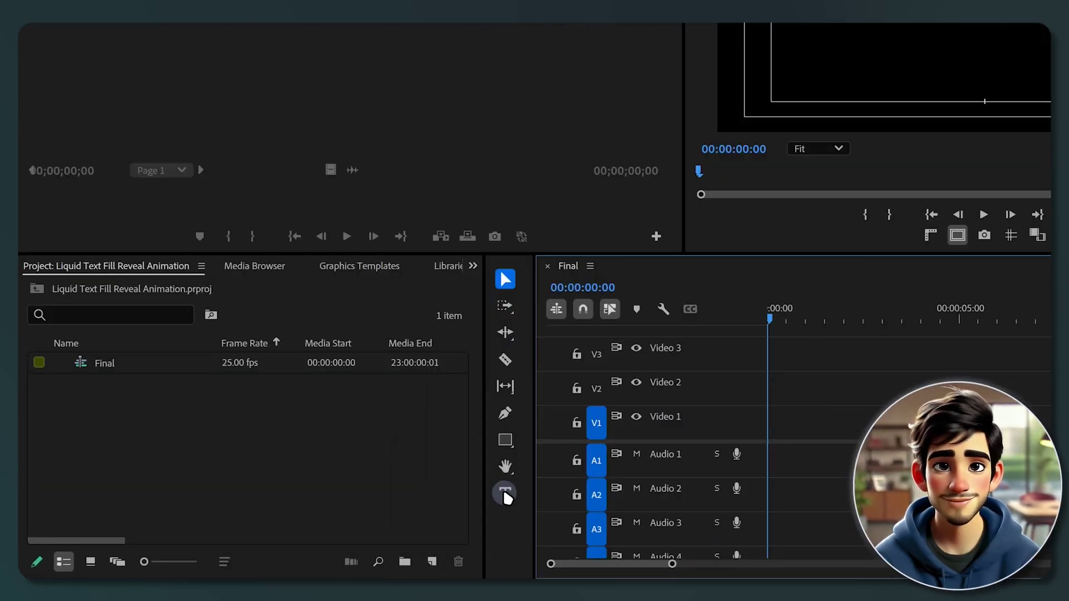
- Add a 'Liquid' text title near the frame centre and select it for restyling in Properties
click(505, 493)
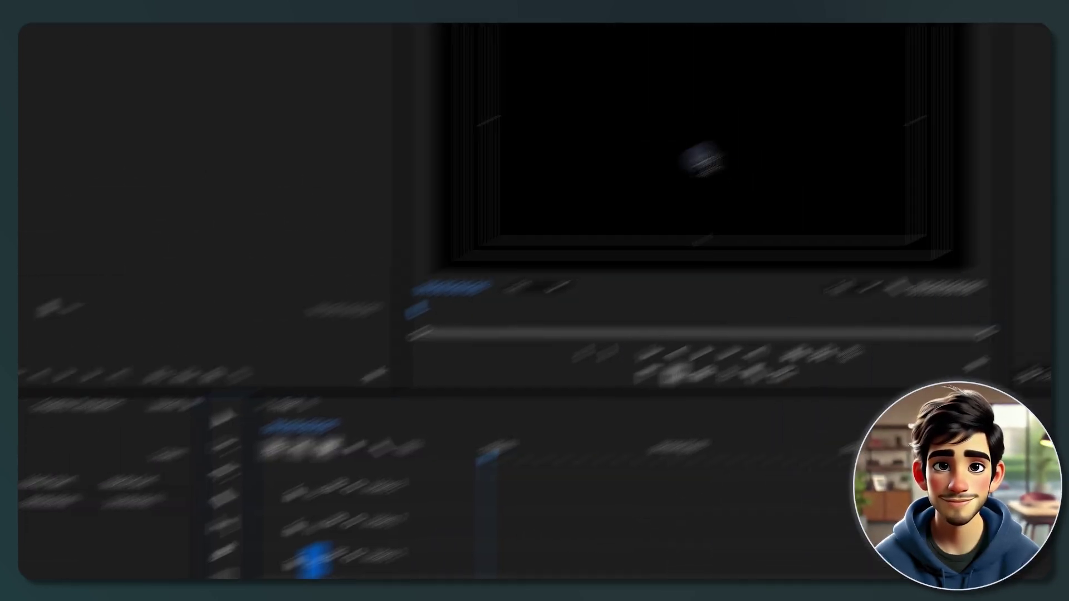
click(466, 202)
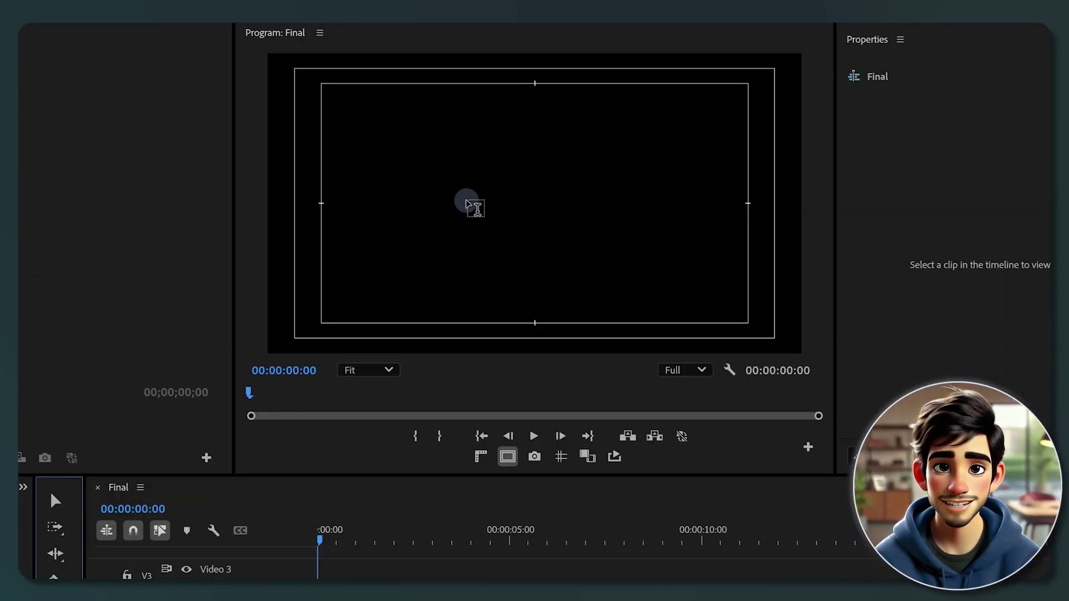
text(Li)
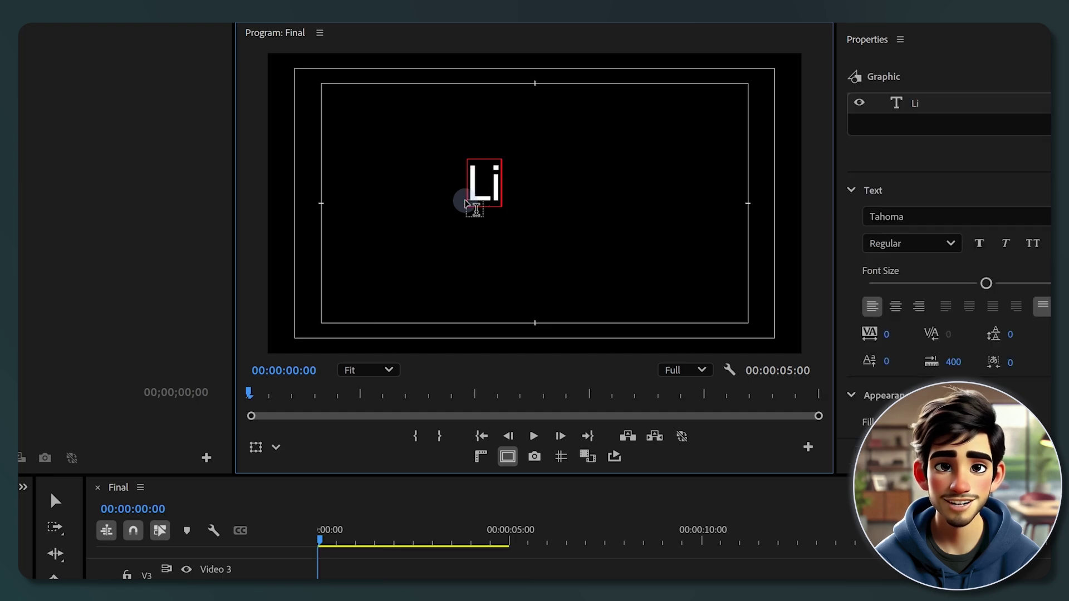
text(quid)
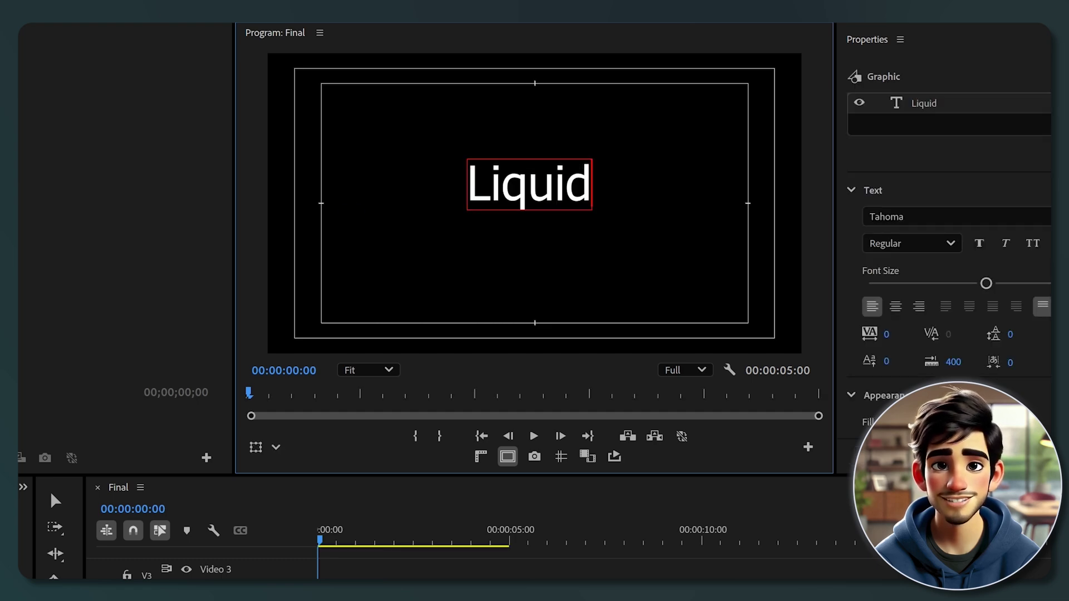
click(351, 26)
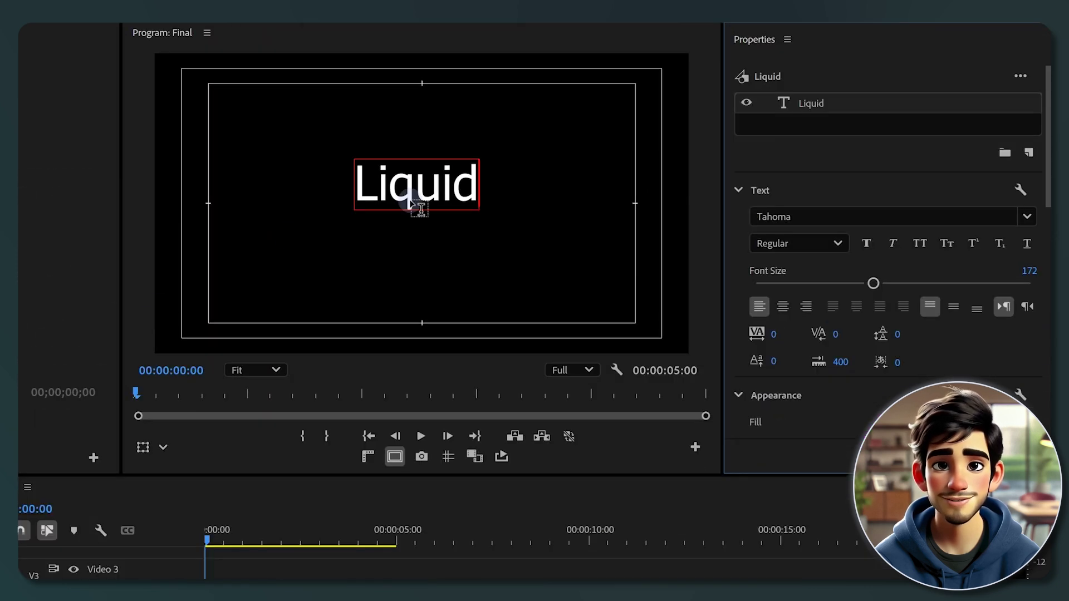
double_click(418, 203)
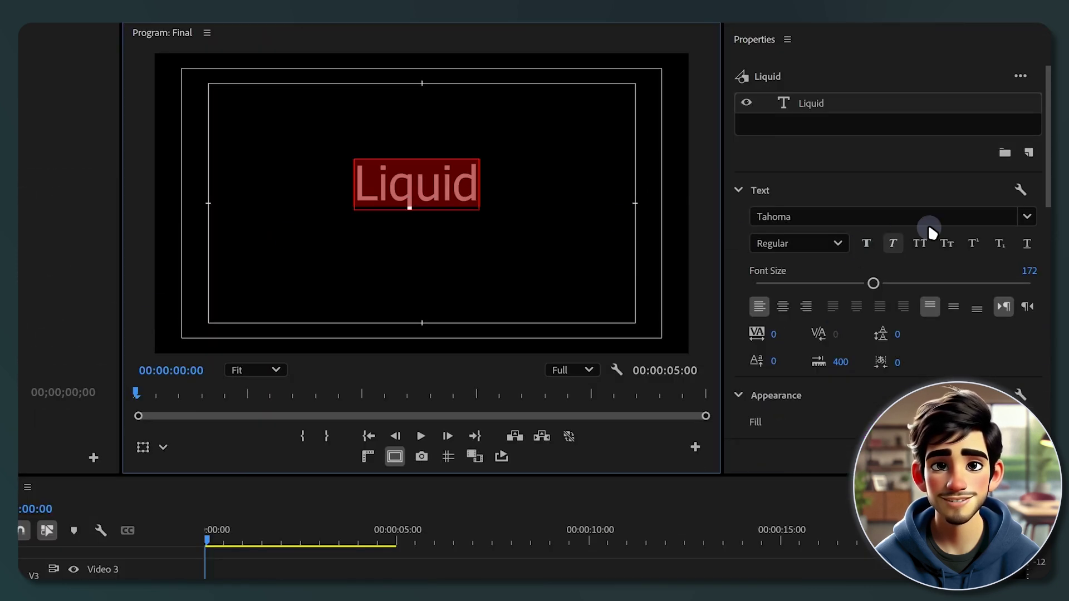
- Change the title font to RACER Italic at size 196
click(1028, 216)
text(racer)
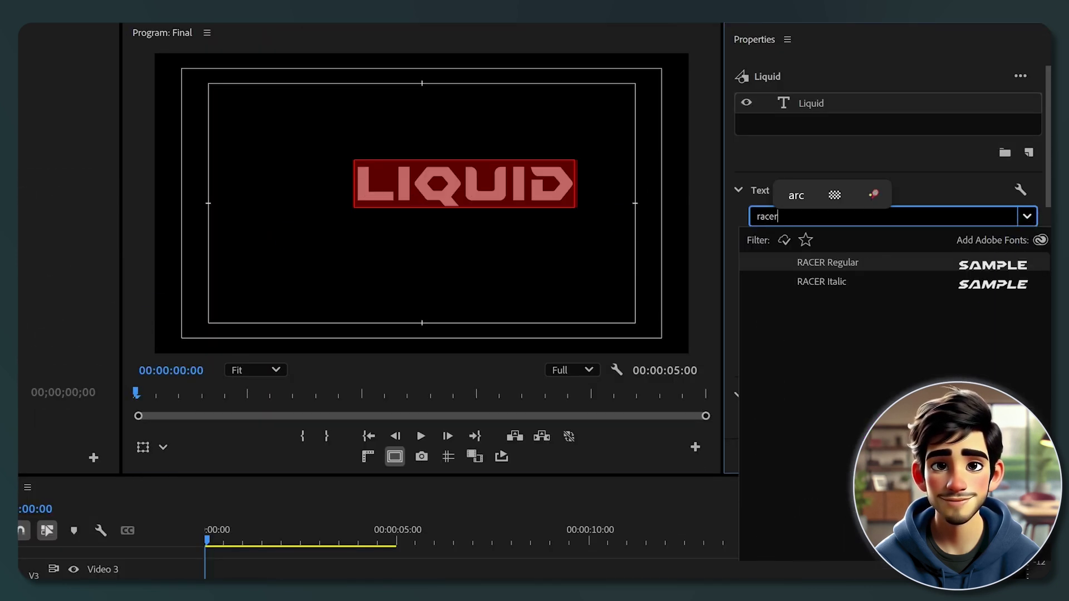
click(990, 282)
drag(872, 283, 889, 283)
- Centre the title horizontally and vertically in the frame
scroll(874, 348, down, 8)
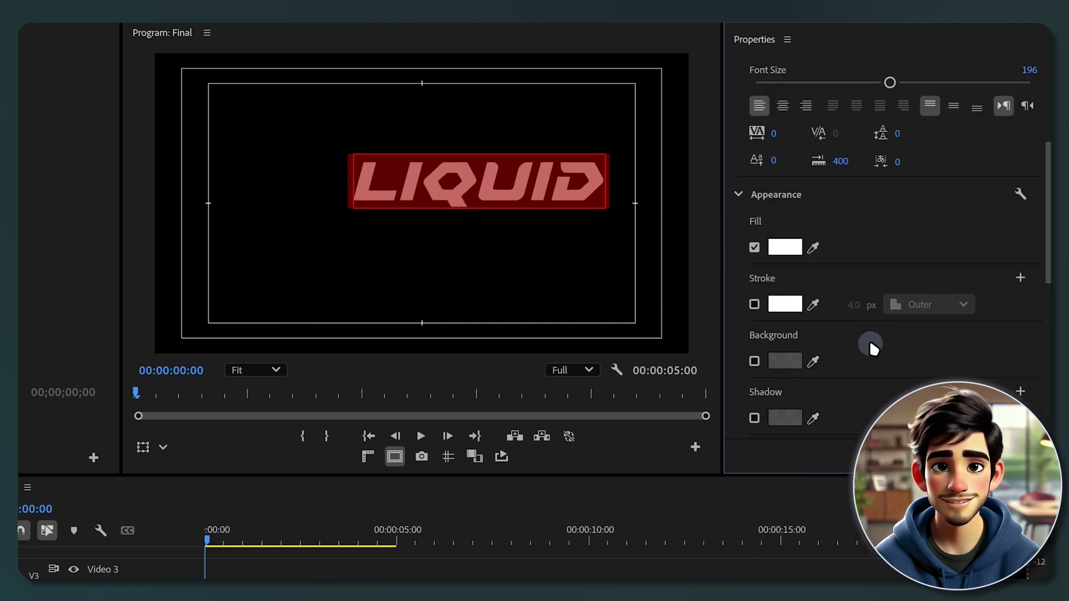
click(901, 326)
click(971, 326)
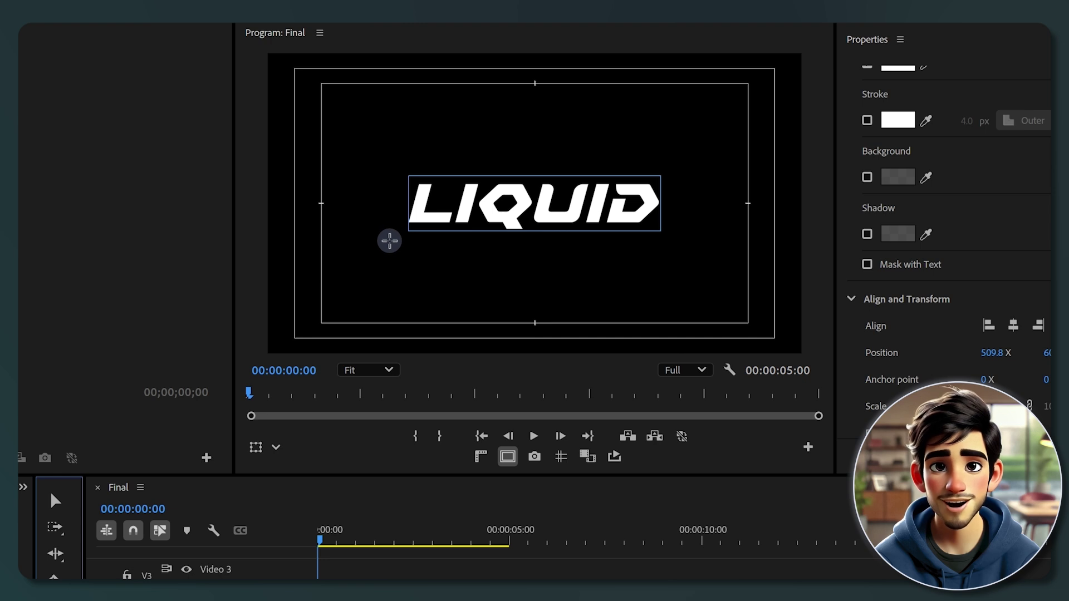
- Draw a rectangle below LIQUID, fill it white (FFFFFF), and move Shape 01 beneath the text layer
drag(386, 241, 675, 322)
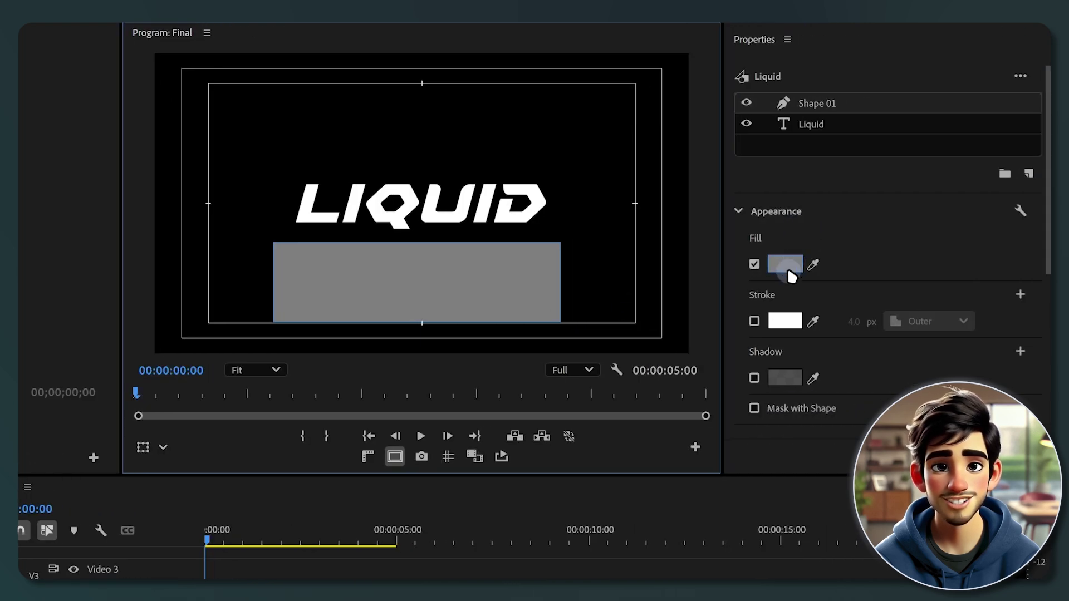
click(785, 264)
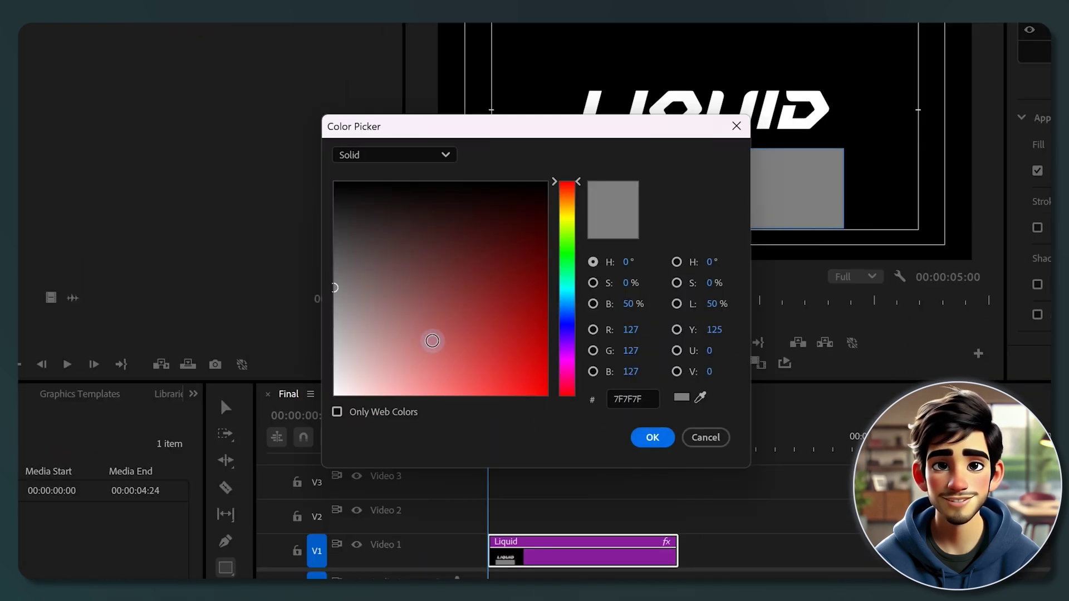
mouse_move(432, 341)
mouse_down()
mouse_move(288, 416)
mouse_move(335, 415)
mouse_up()
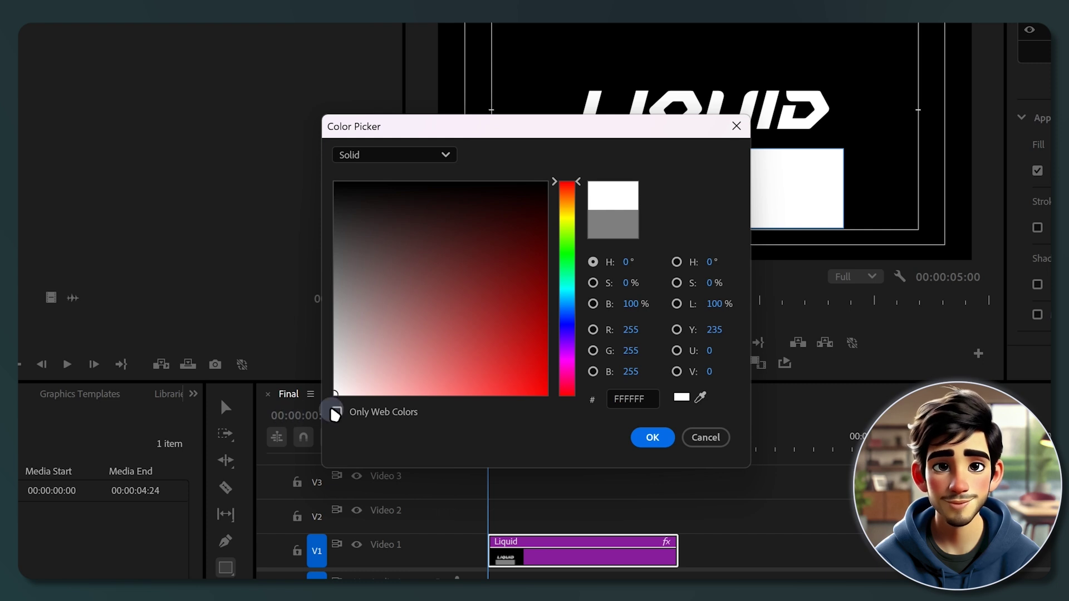
click(656, 439)
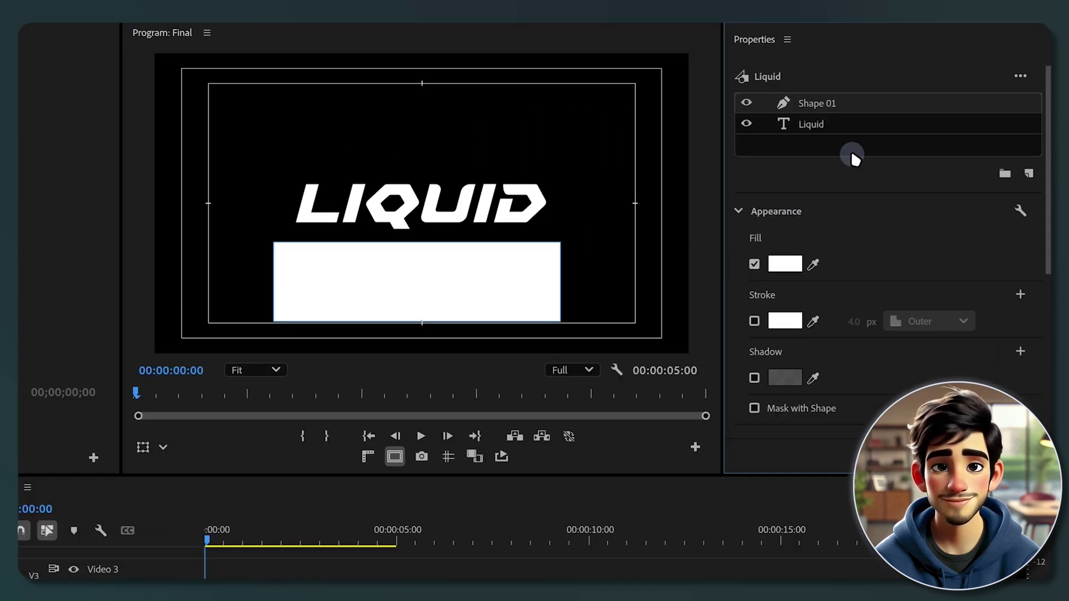
drag(847, 103, 853, 149)
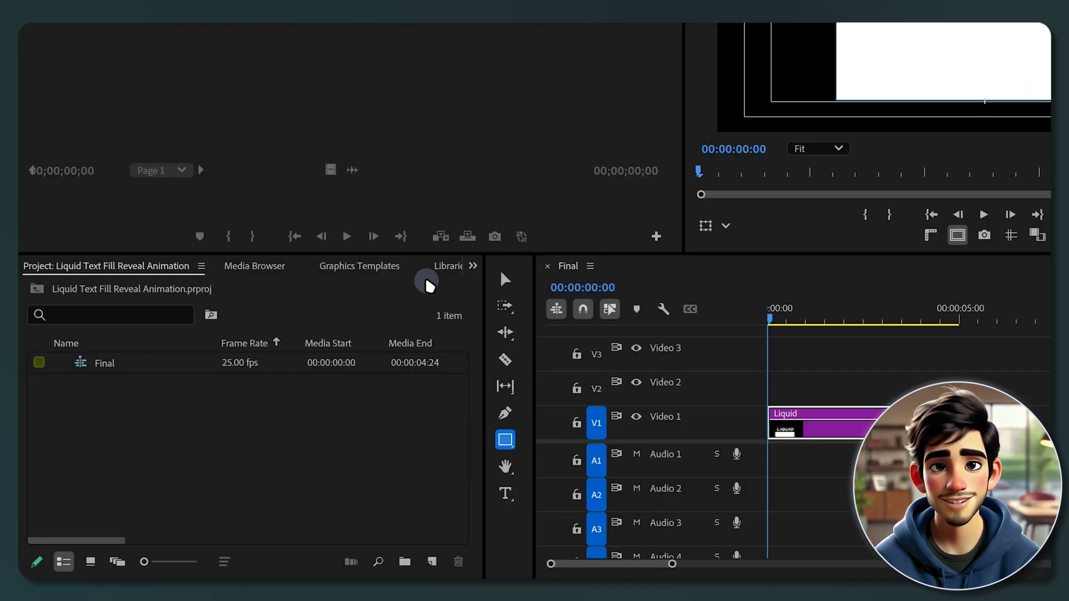
- Find Wave Warp in the Effects panel and apply it to the Shape 01 rectangle
click(354, 28)
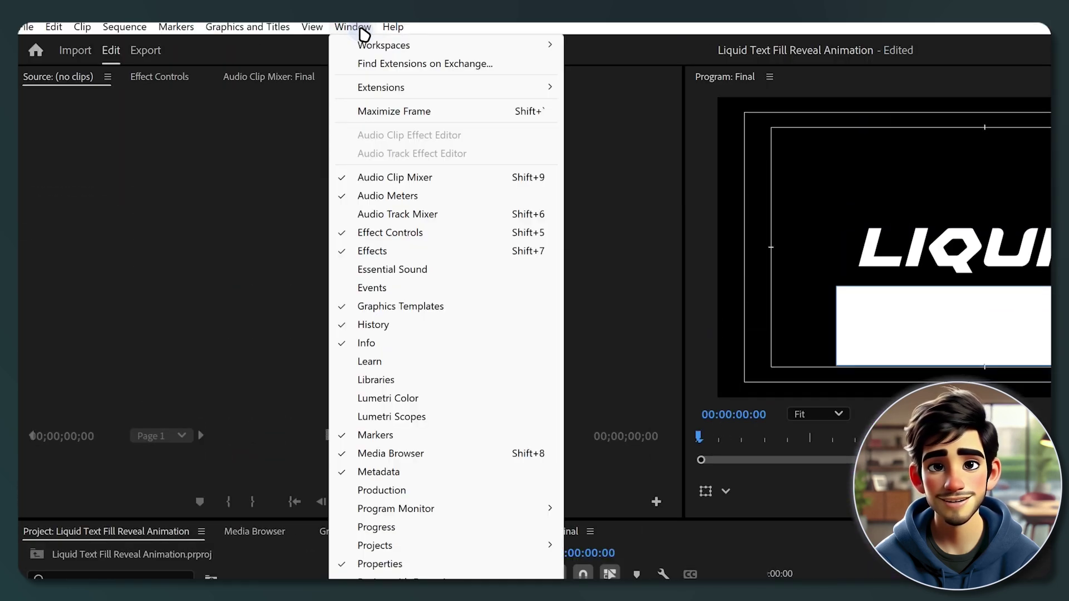
click(390, 251)
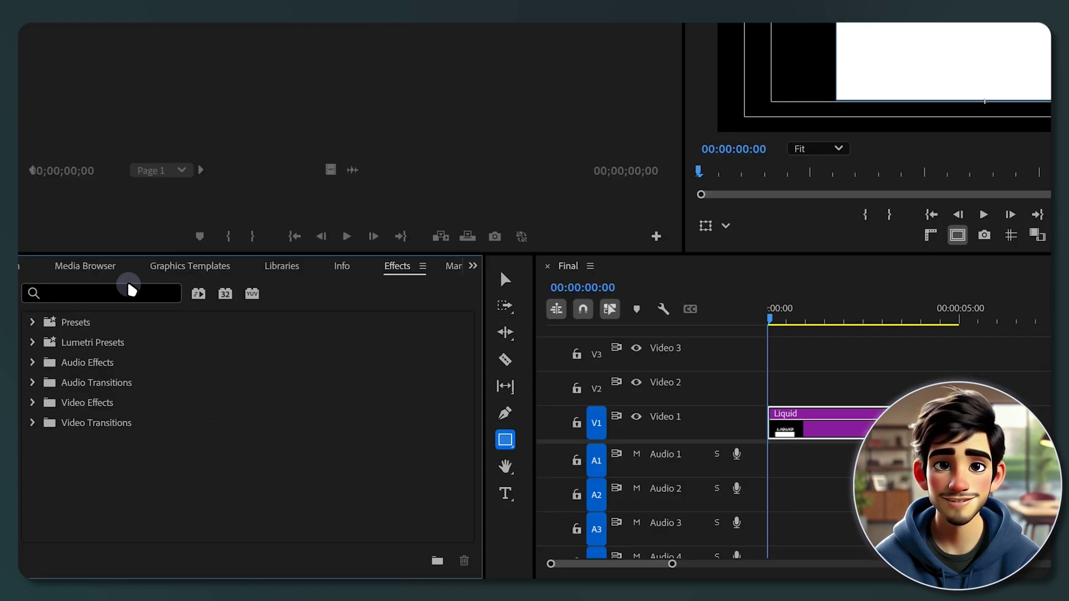
text(Wave Warp)
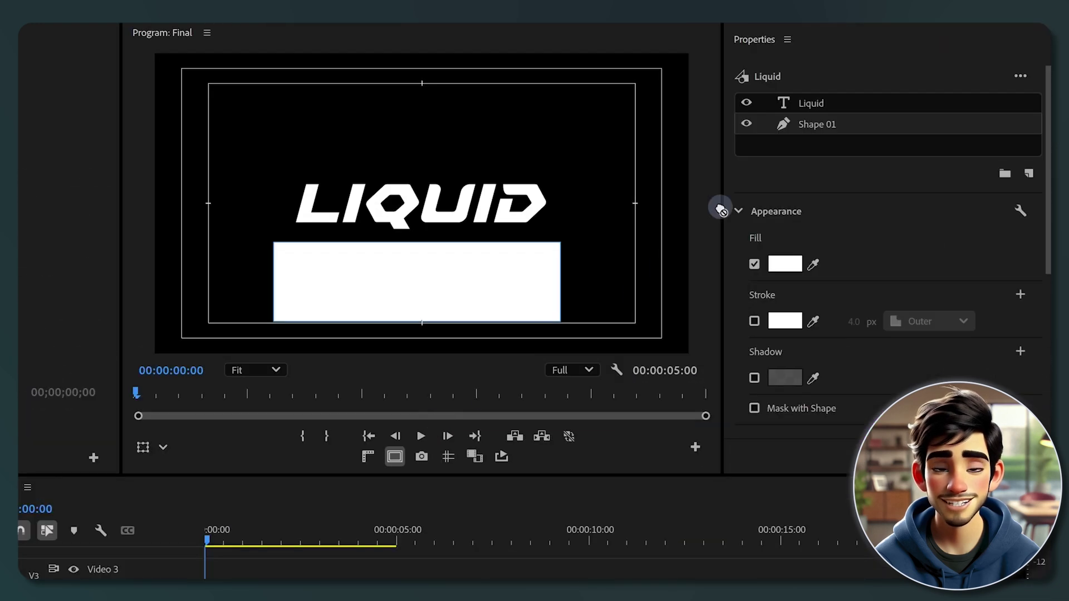
drag(817, 125, 823, 118)
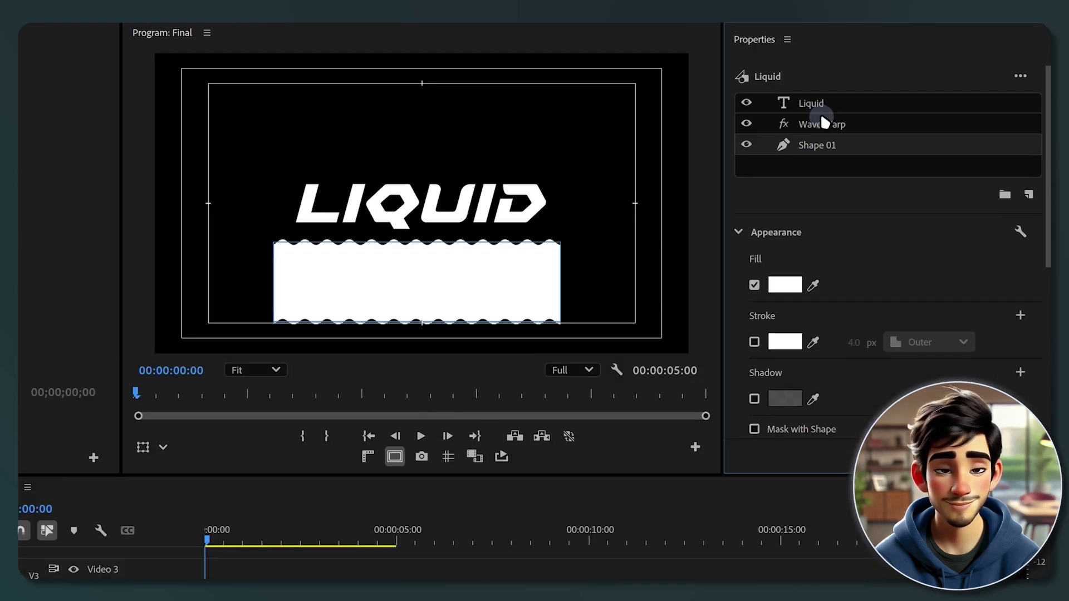
click(826, 126)
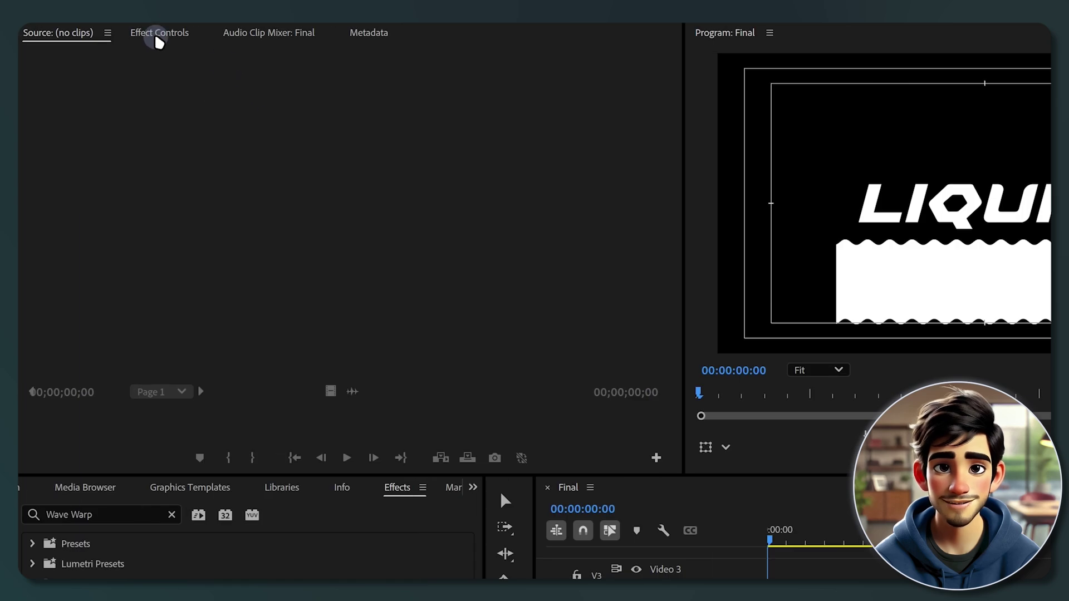
- Set Wave Warp's wave width to 150 and wave height to 50
click(158, 35)
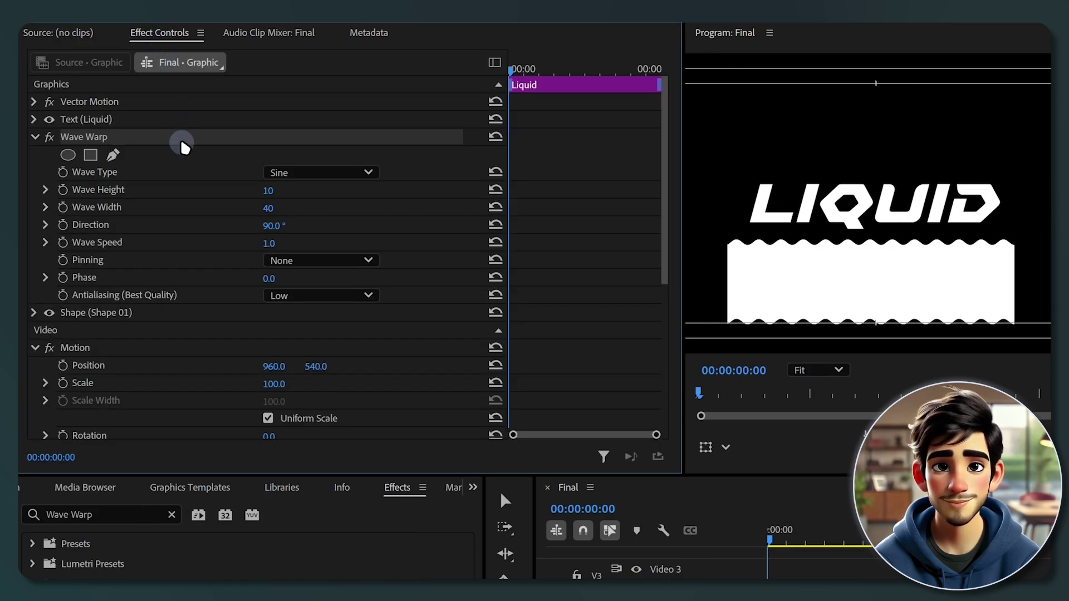
click(272, 207)
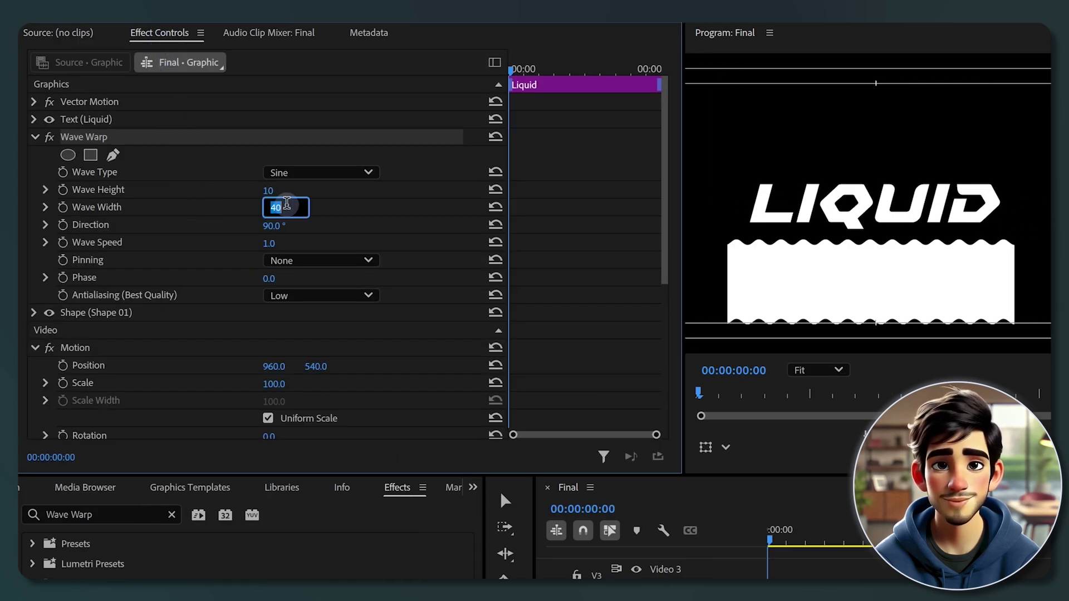
key(Return)
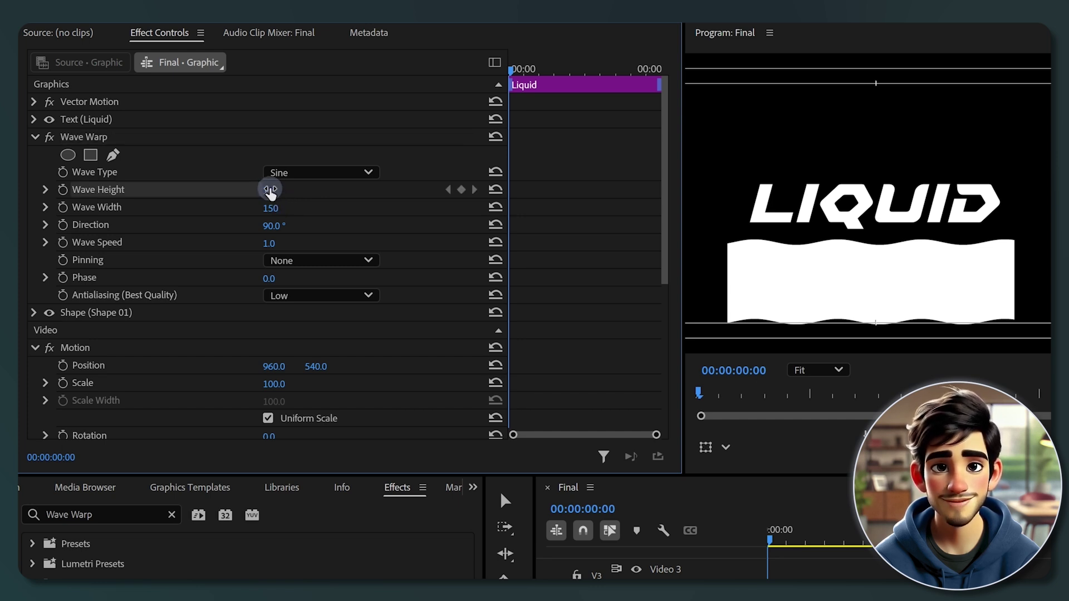
click(285, 185)
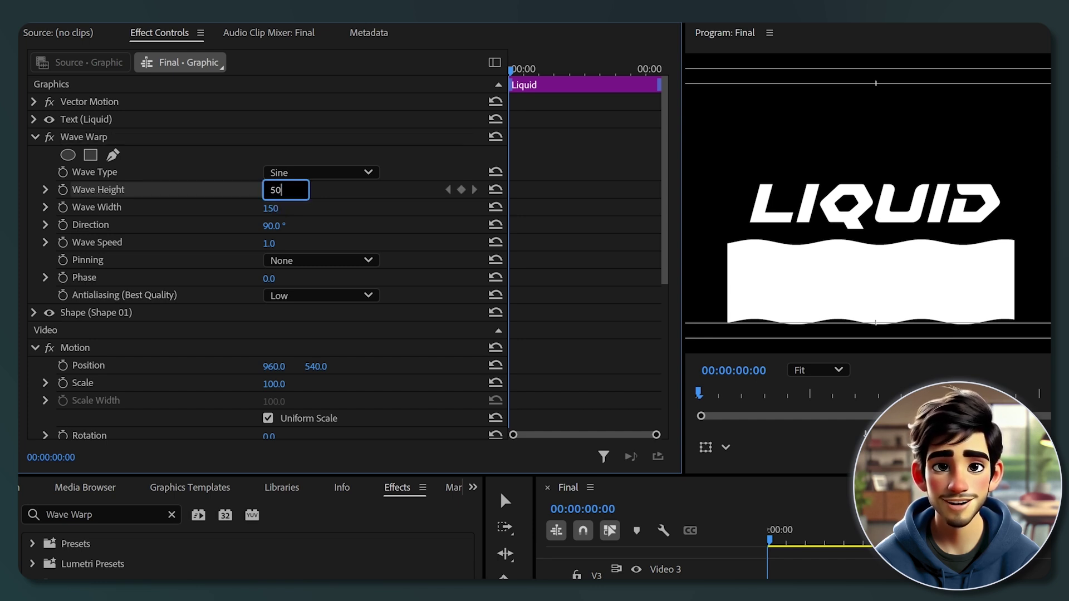
key(Return)
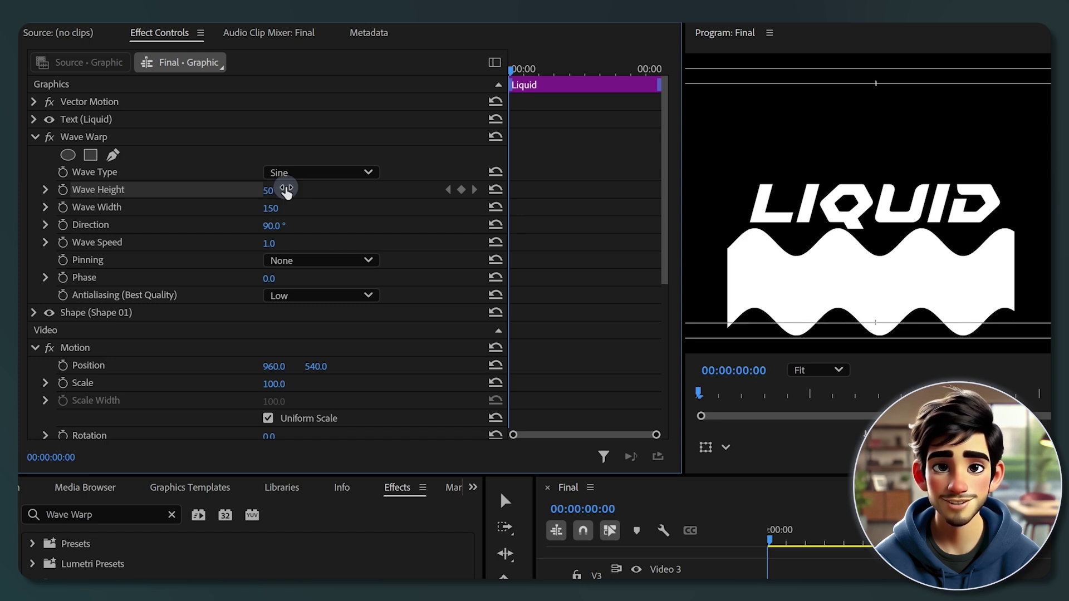
- Keyframe Wave Height from 50 at 0:00 to 10 at 2:00, with Ease In on the second keyframe
click(63, 190)
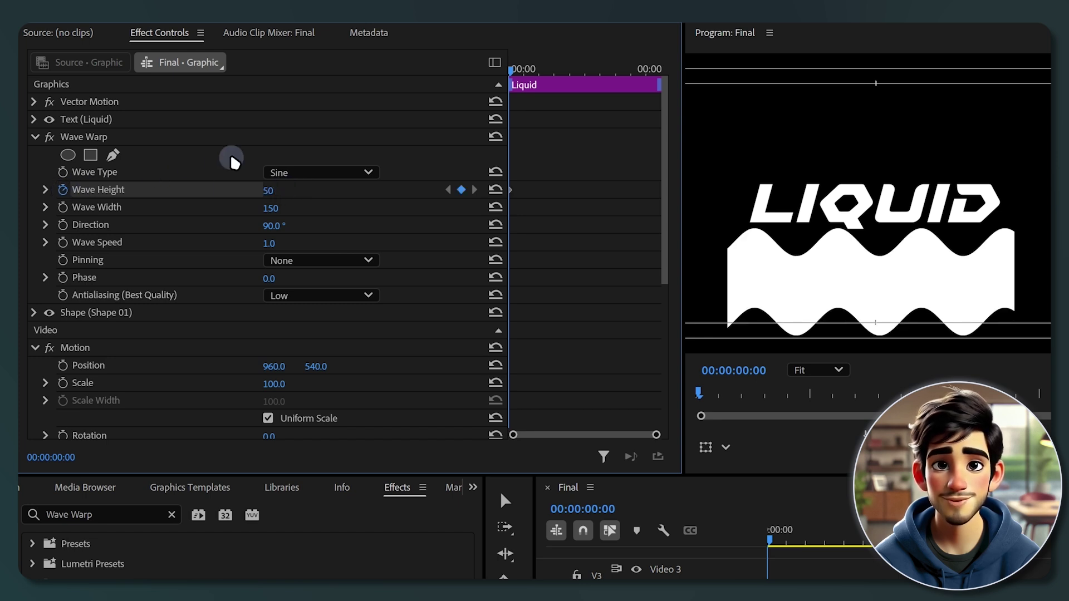
click(516, 70)
drag(516, 70, 569, 70)
click(284, 190)
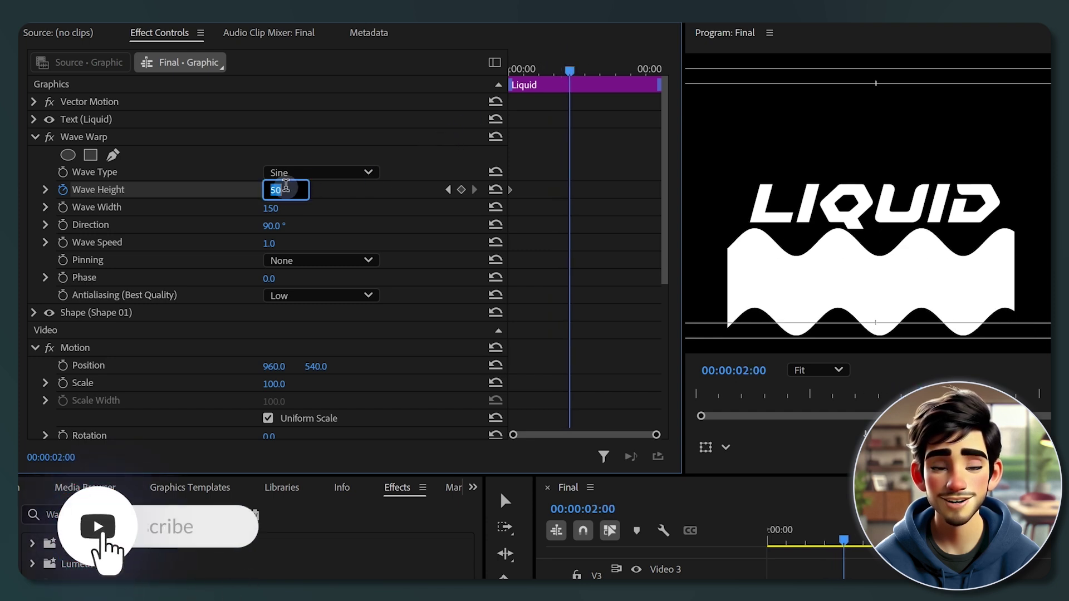
text(10)
key(Return)
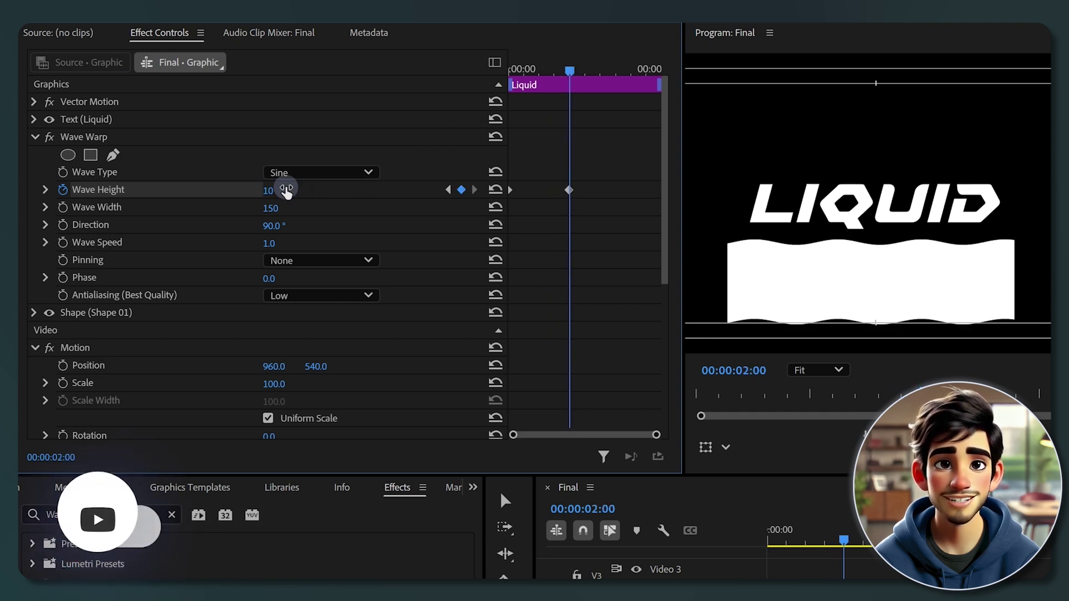
right_click(569, 191)
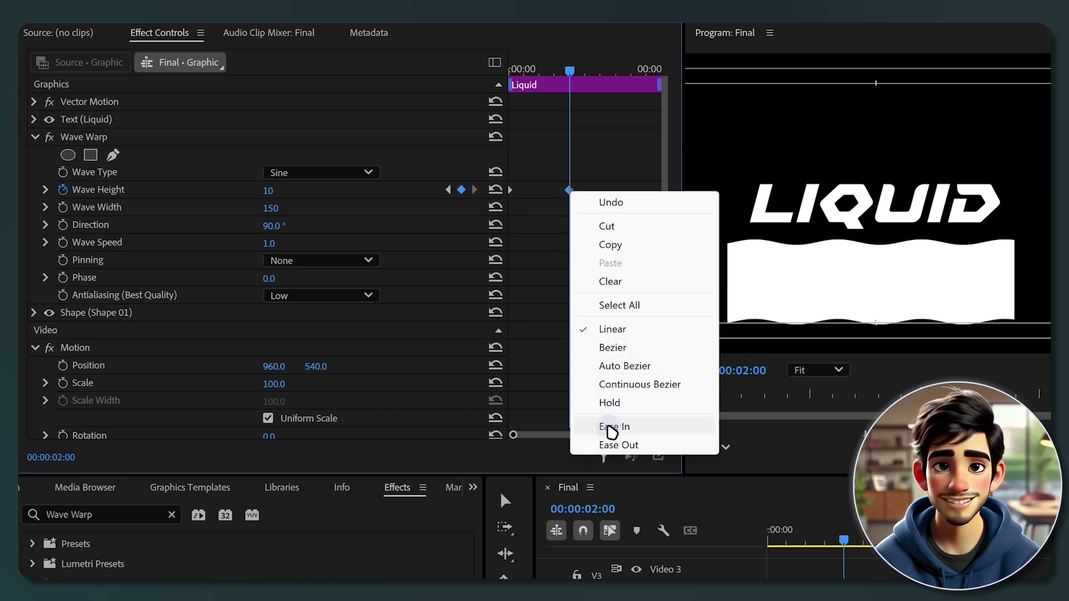
click(609, 430)
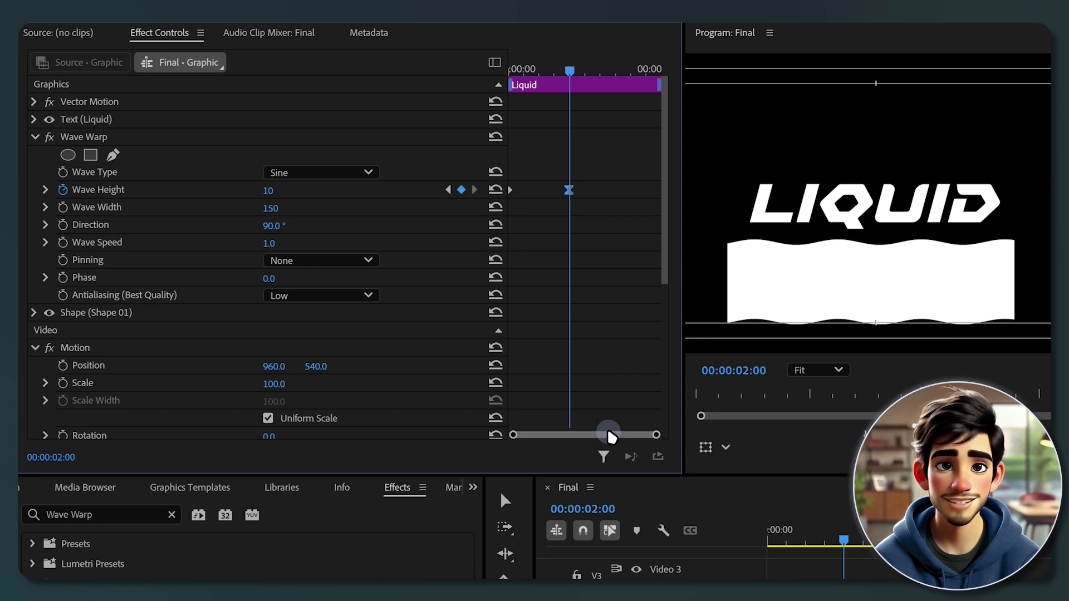
- Add a Position keyframe for the wave shape at 0:00, with Y at 822
click(35, 316)
scroll(37, 319, down, 1)
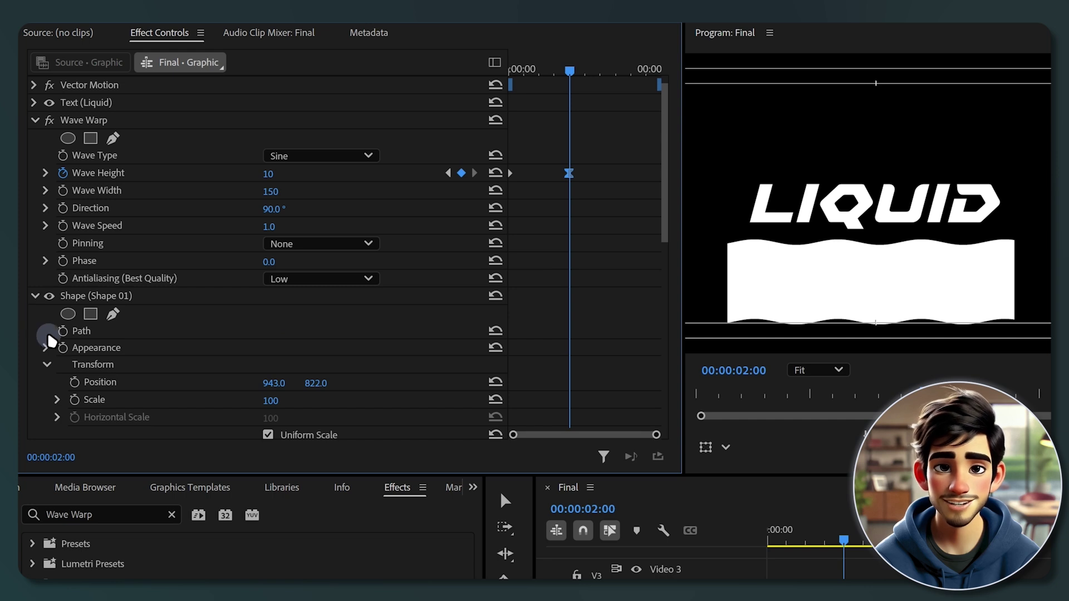
click(107, 386)
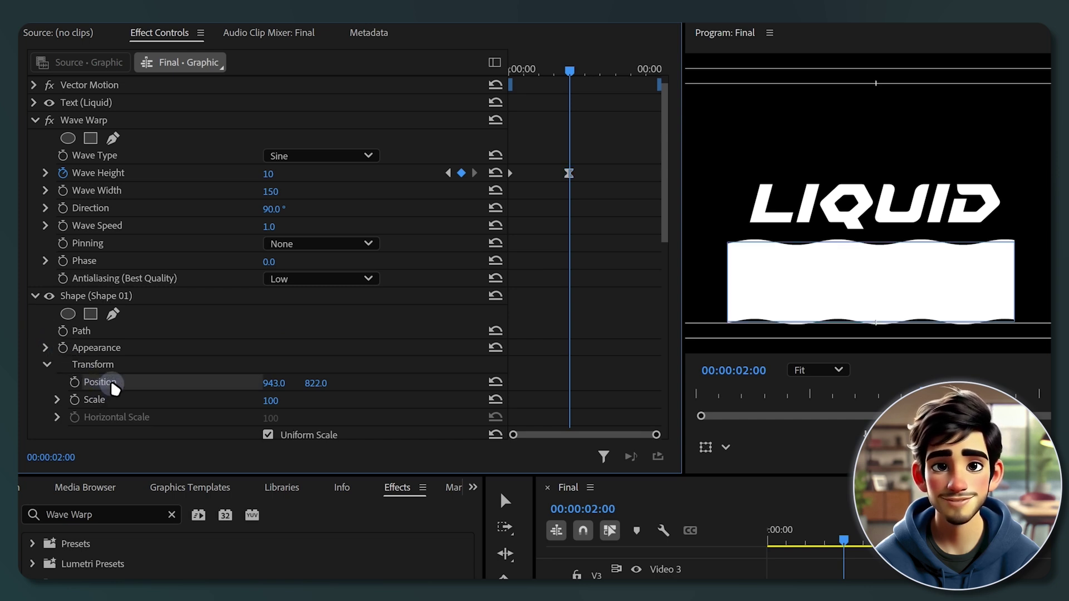
drag(565, 71, 480, 67)
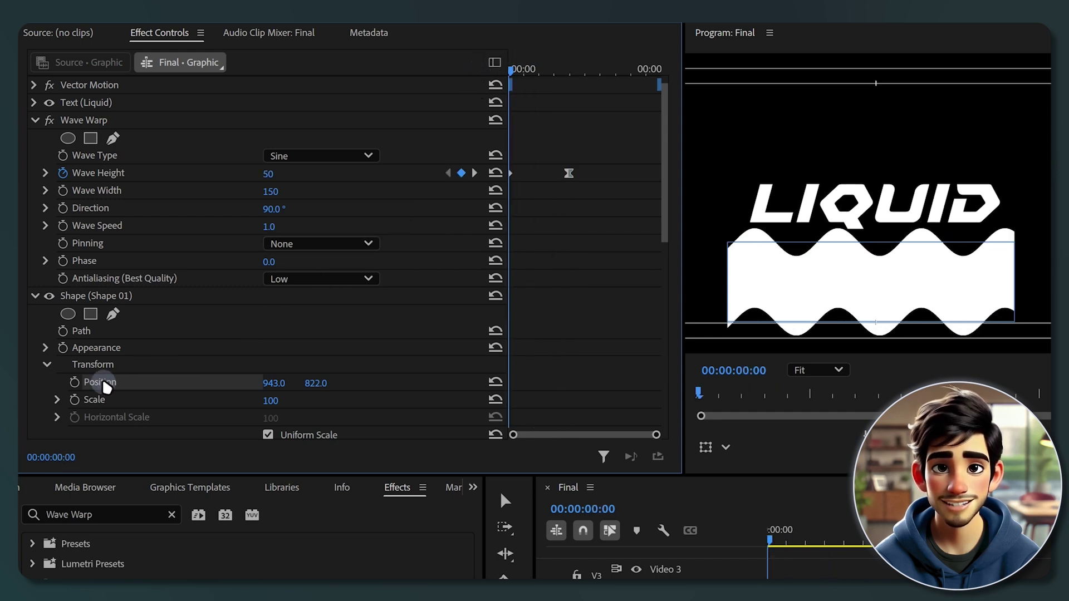
click(75, 382)
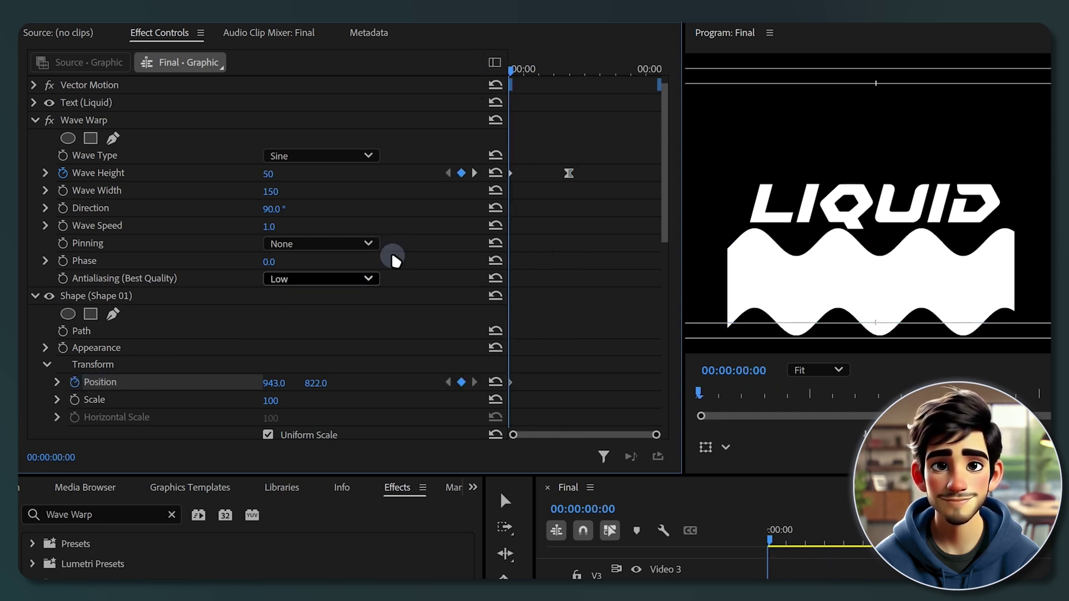
- At 2:00, raise the shape's Position Y to 552 and apply Ease In to that keyframe
click(531, 70)
drag(551, 67, 569, 63)
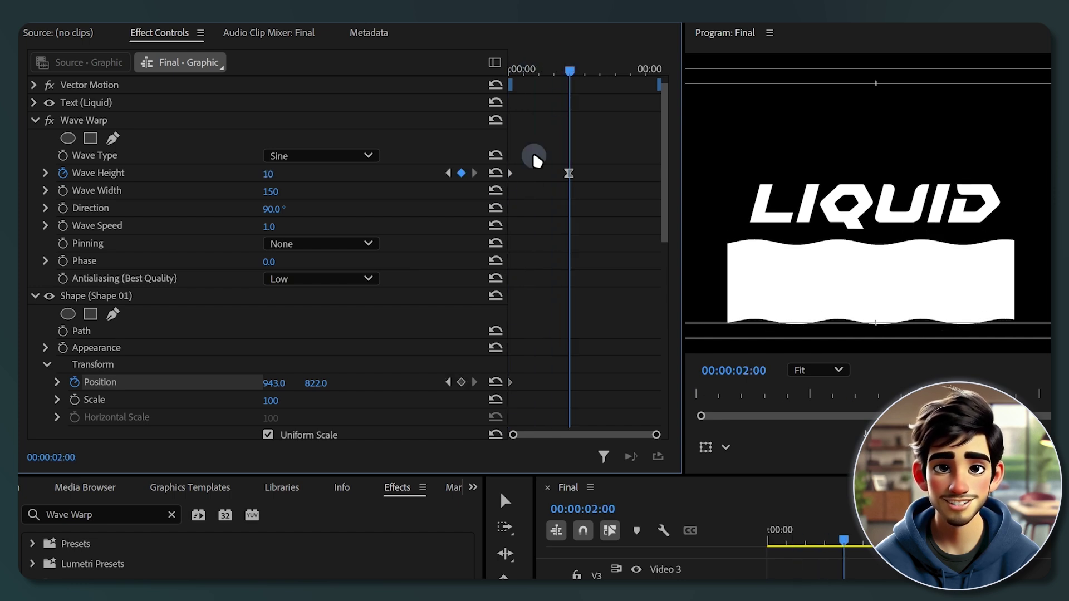
drag(315, 388, 133, 388)
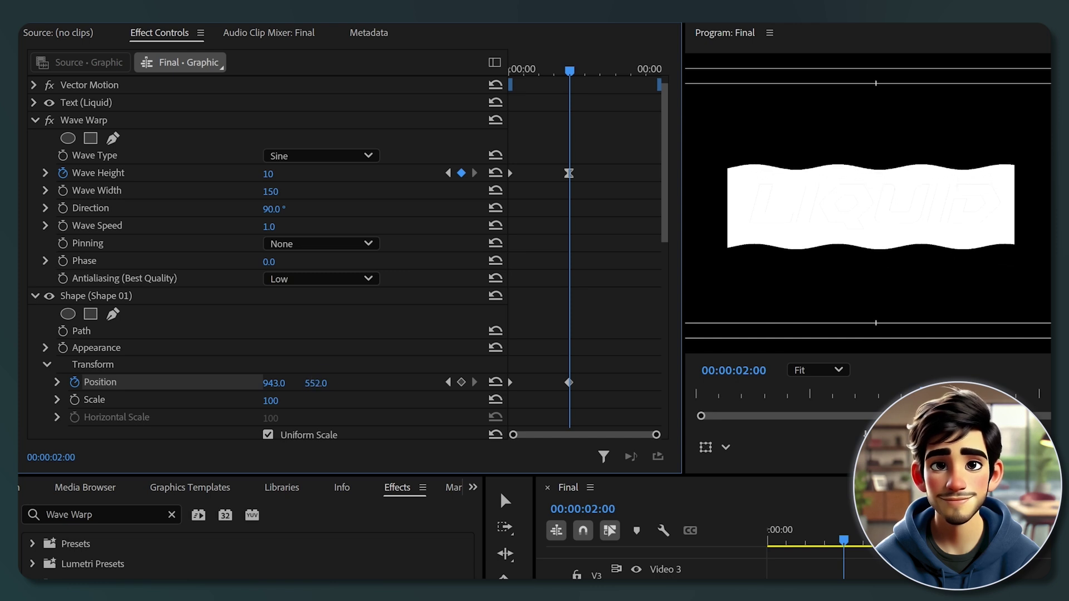
right_click(569, 383)
mouse_move(437, 318)
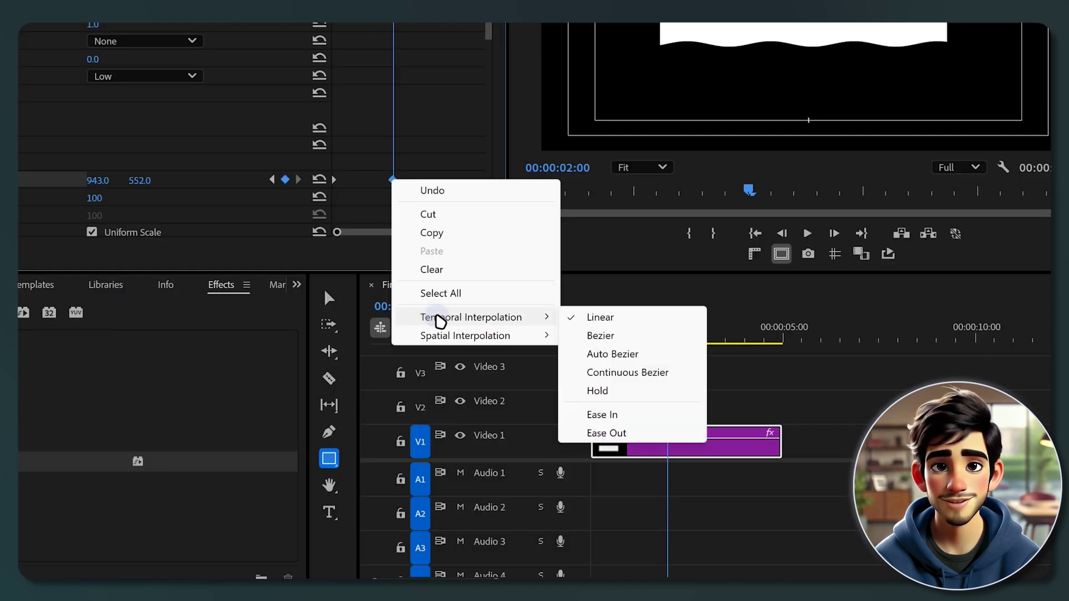
click(598, 416)
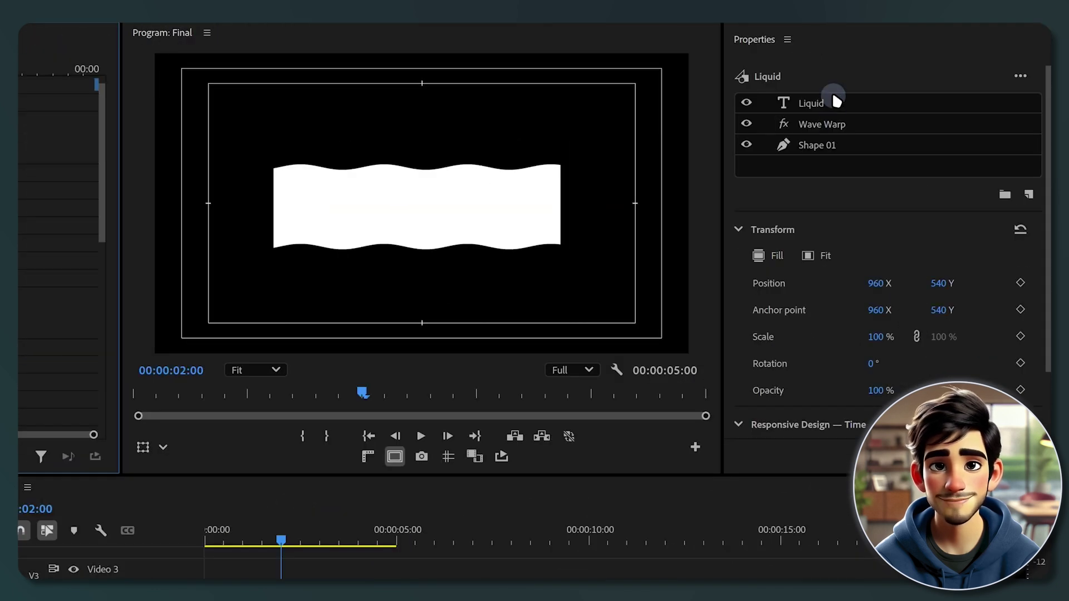
- Select the Liquid text layer and turn on Mask with Text in its Appearance settings
click(837, 100)
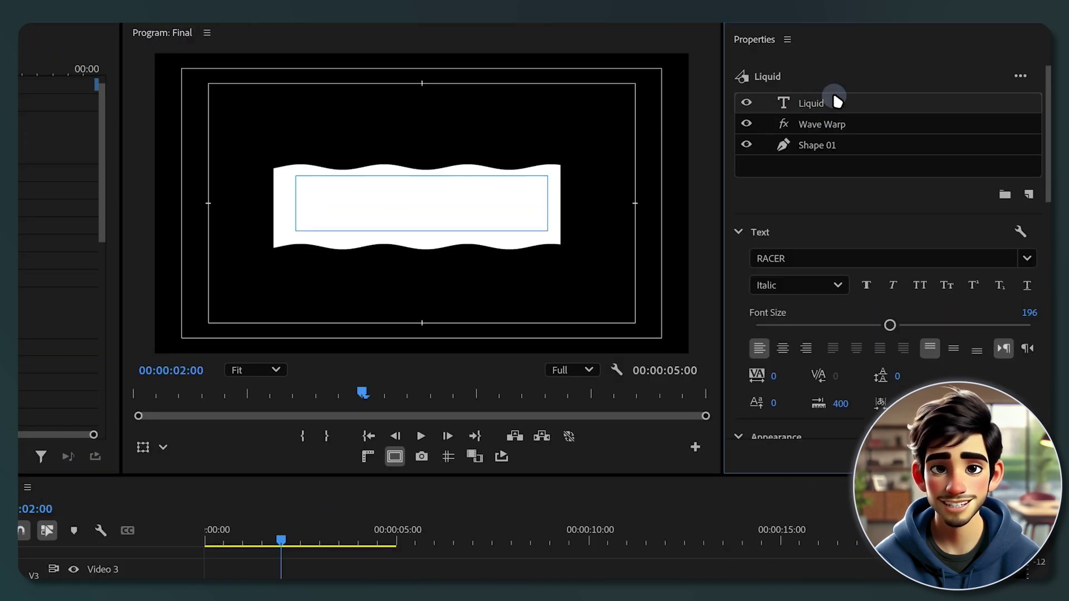
scroll(812, 341, down, 1)
scroll(811, 341, down, 10)
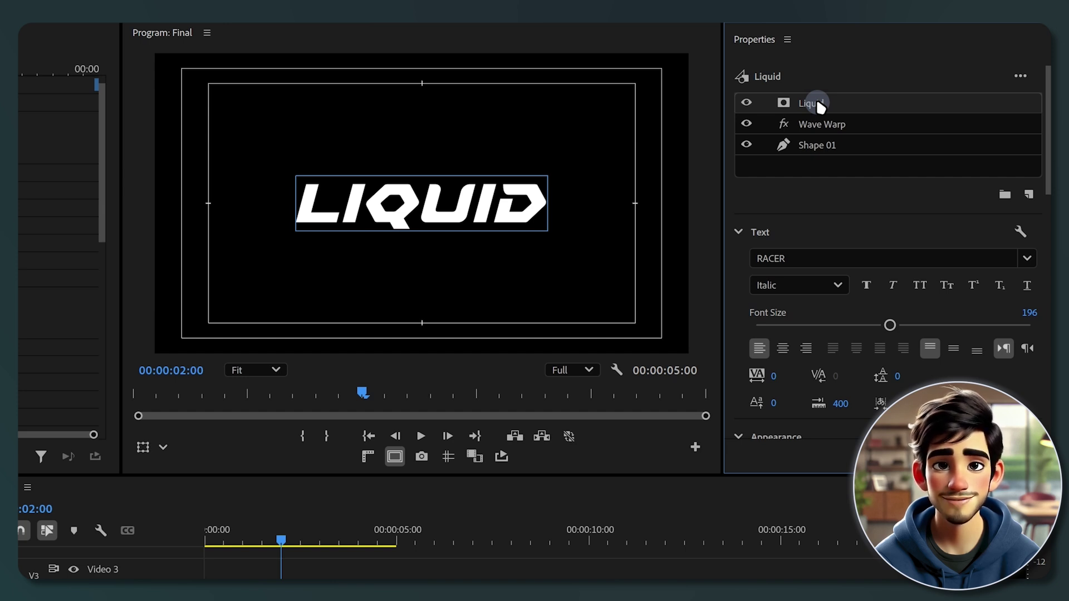
- Duplicate the Liquid text layer and turn off Mask with Text on the copy
key(ctrl+v)
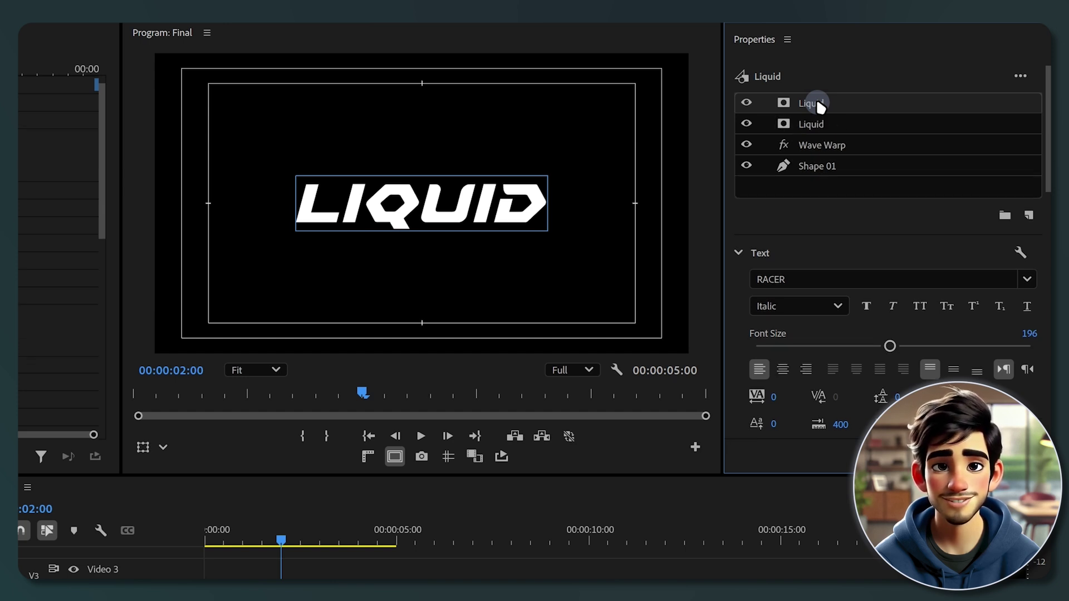
scroll(813, 146, down, 10)
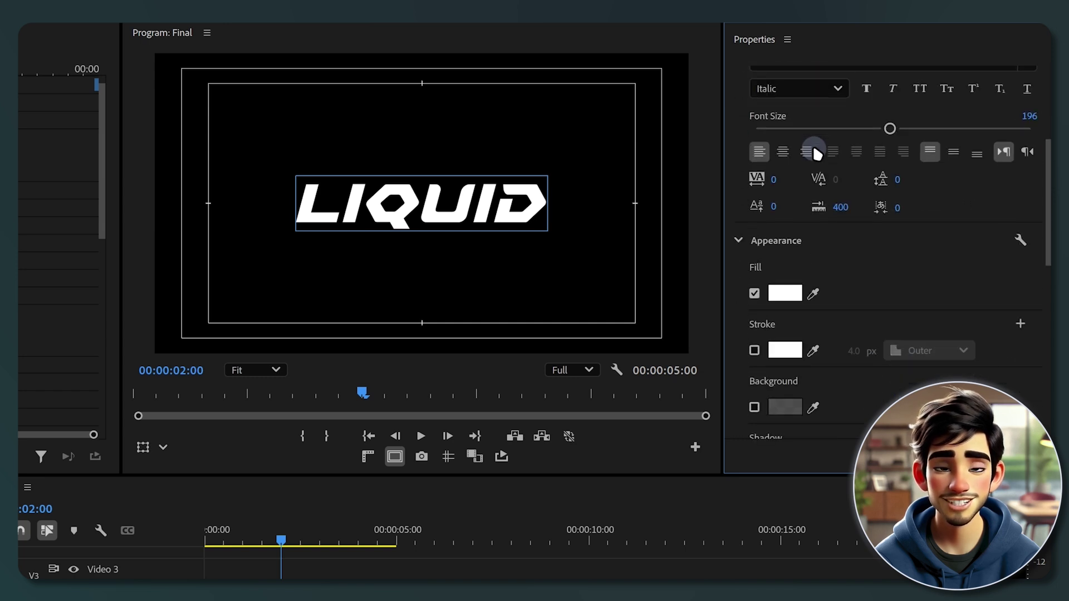
click(754, 377)
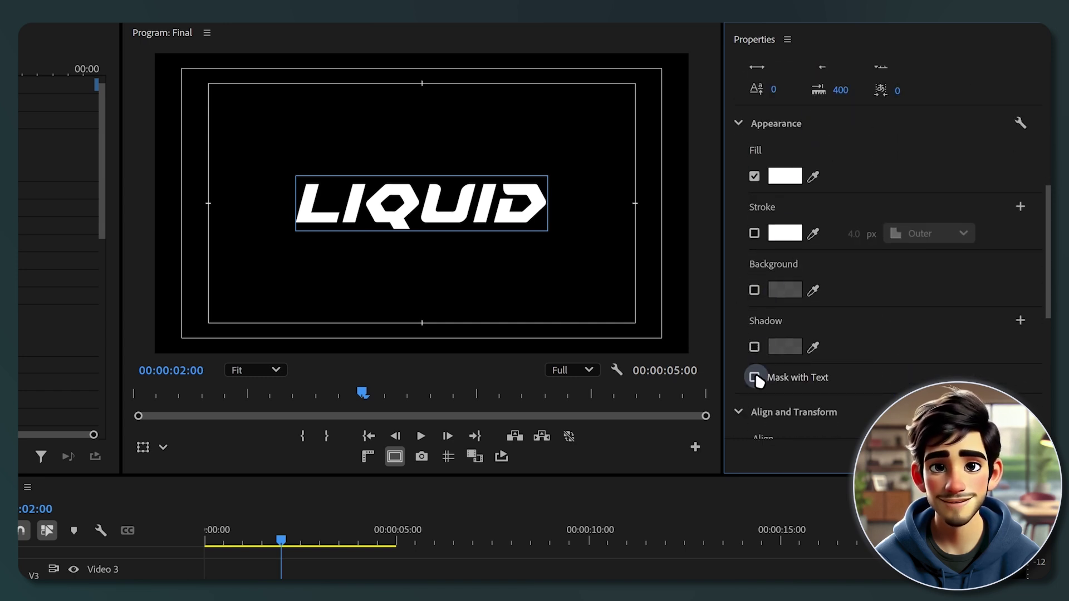
- Outline the copy with a 5 px white stroke set to Center
click(754, 234)
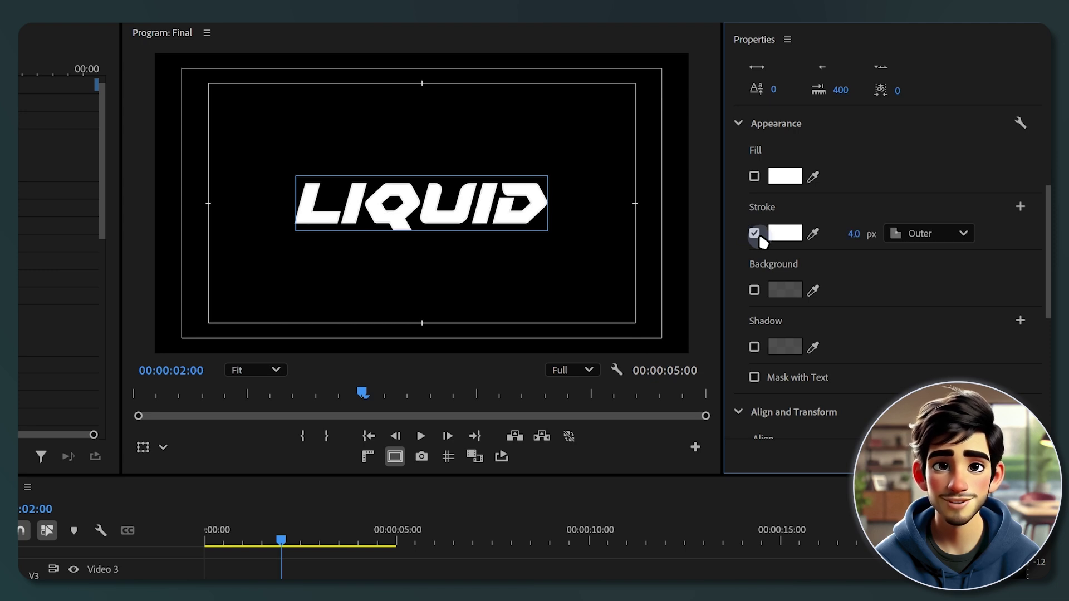
click(856, 234)
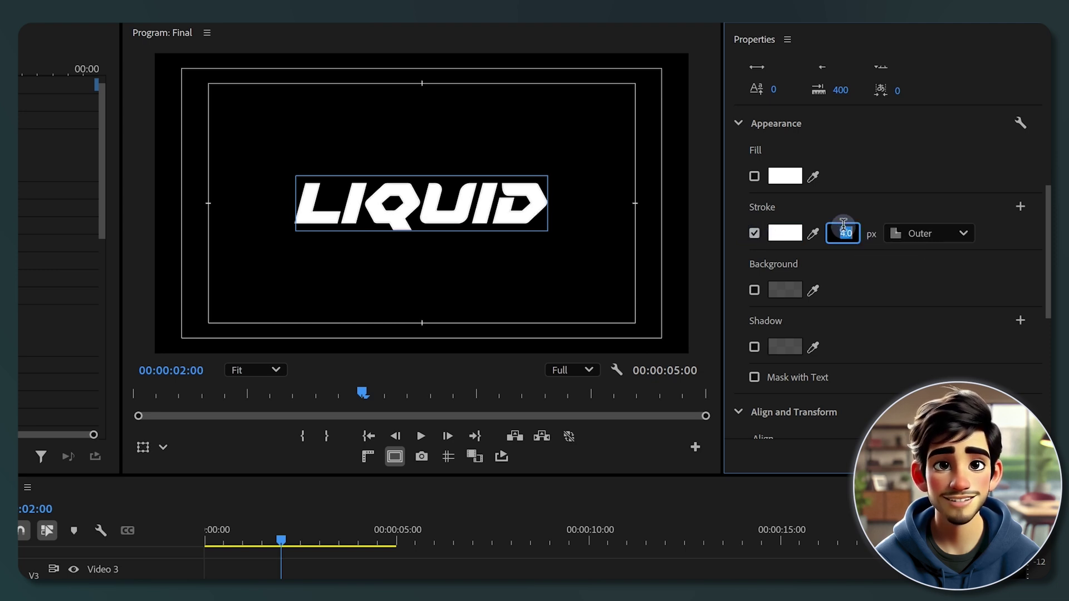
text(5)
key(Return)
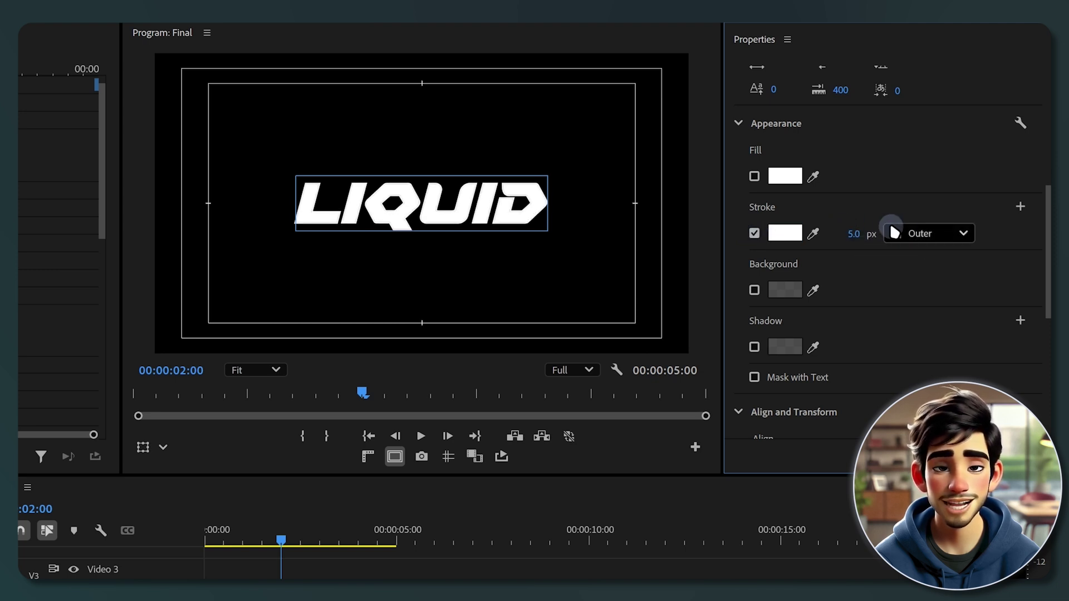
click(922, 234)
click(931, 299)
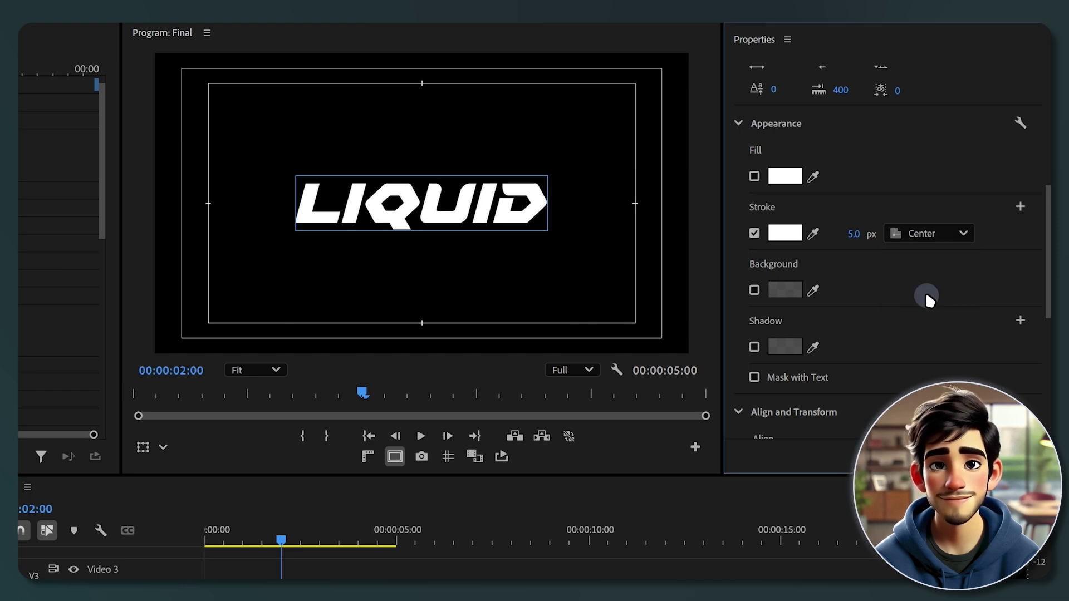
scroll(928, 299, up, 5)
scroll(927, 300, up, 3)
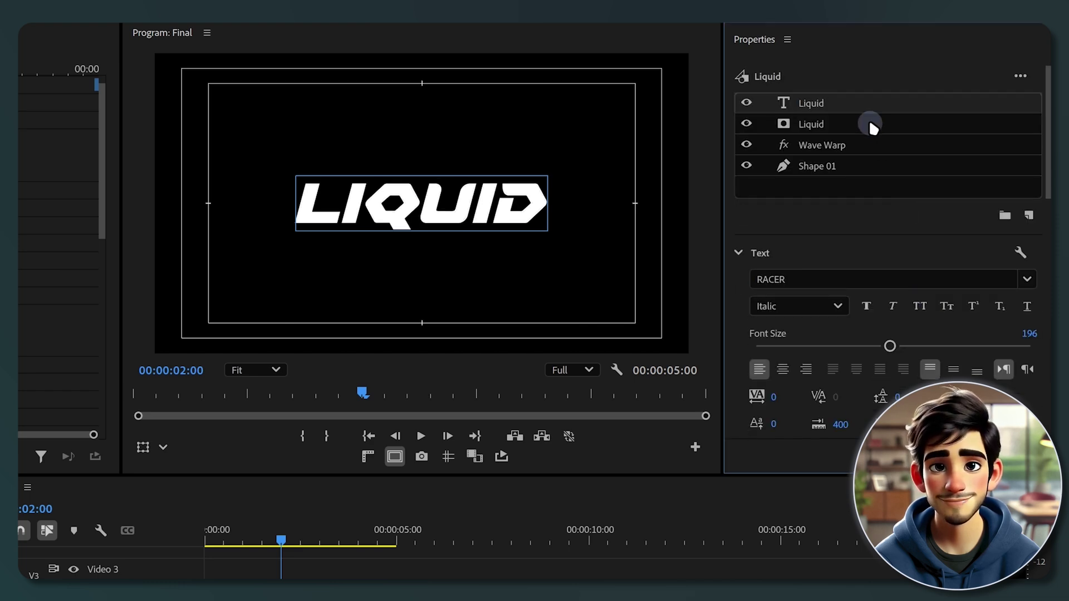